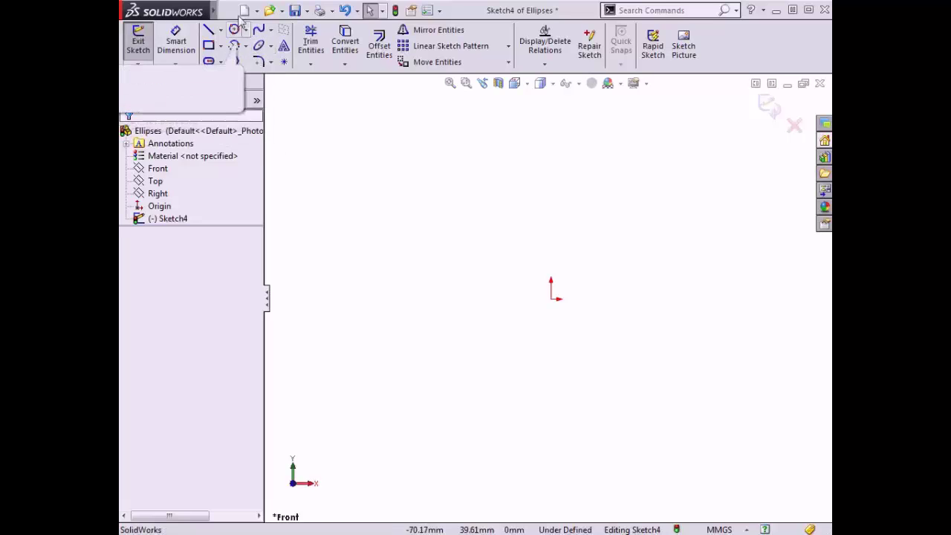
Open the main menus in the new Front-plane sketch to find the sketch tools.
click(290, 10)
Look through Tools > Sketch Entities, then pick Ellipse from the canvas shortcut menu.
mouse_move(338, 10)
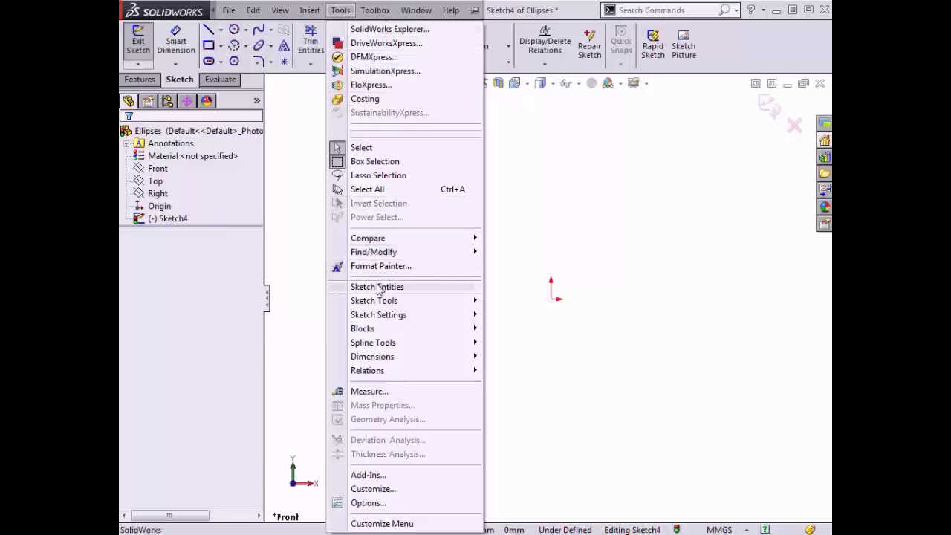
mouse_move(379, 290)
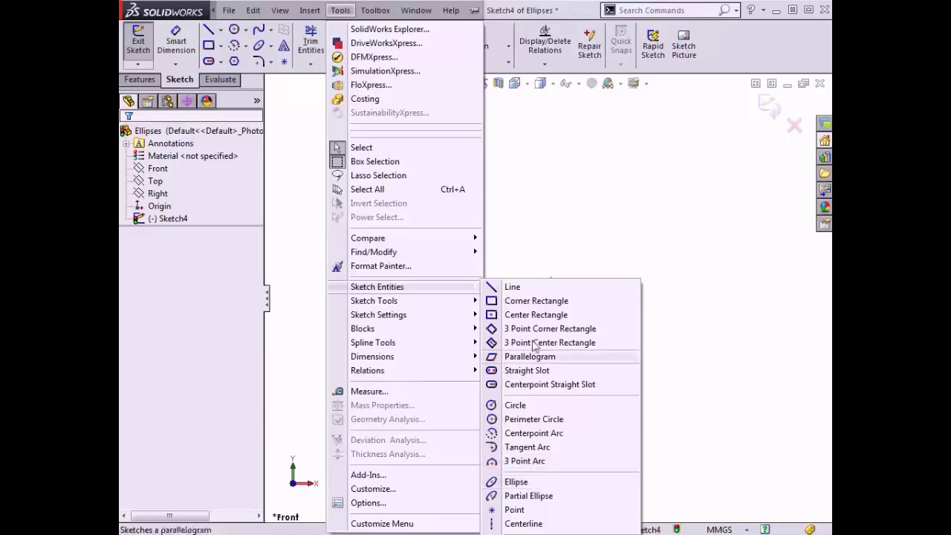
click(504, 153)
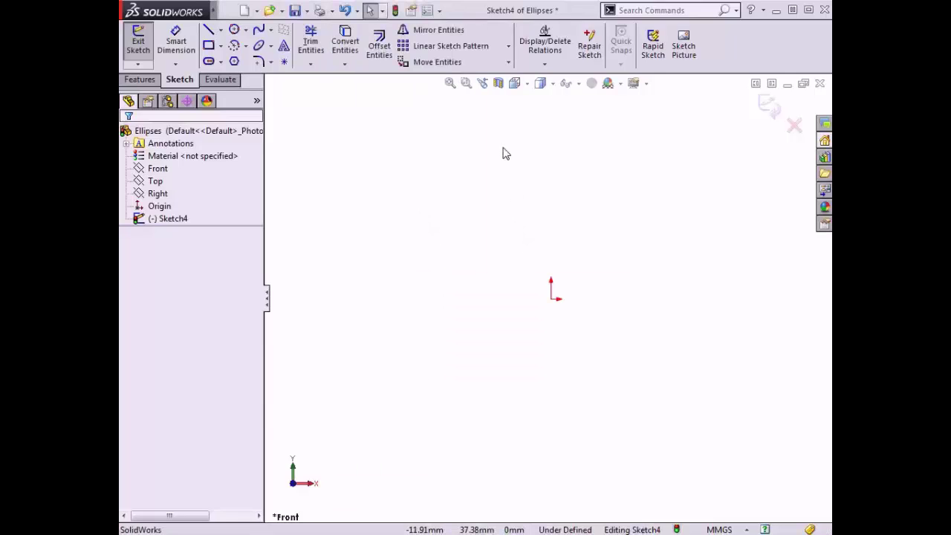
right_click(505, 153)
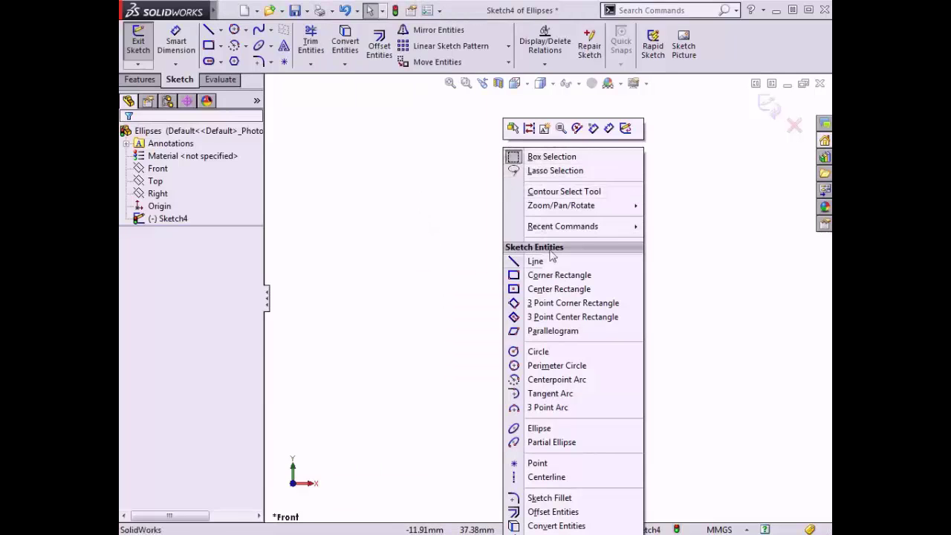
click(559, 430)
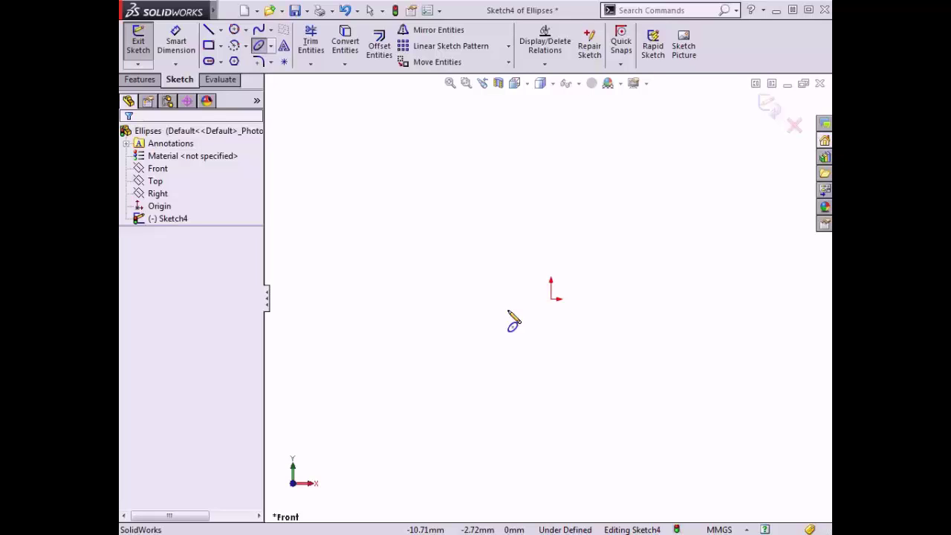
Draw a full ellipse centred above-left of the origin, radii about 25.36 and 14.74.
click(499, 222)
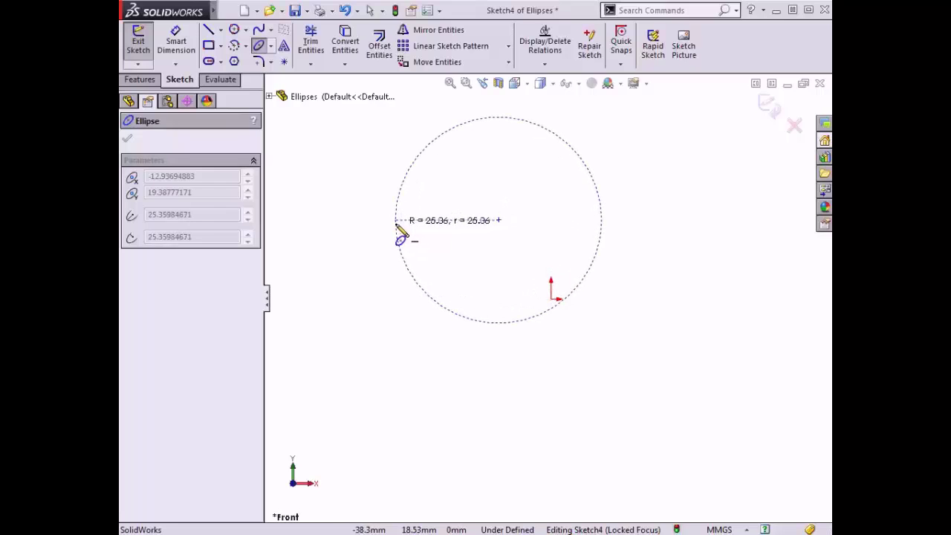
click(396, 221)
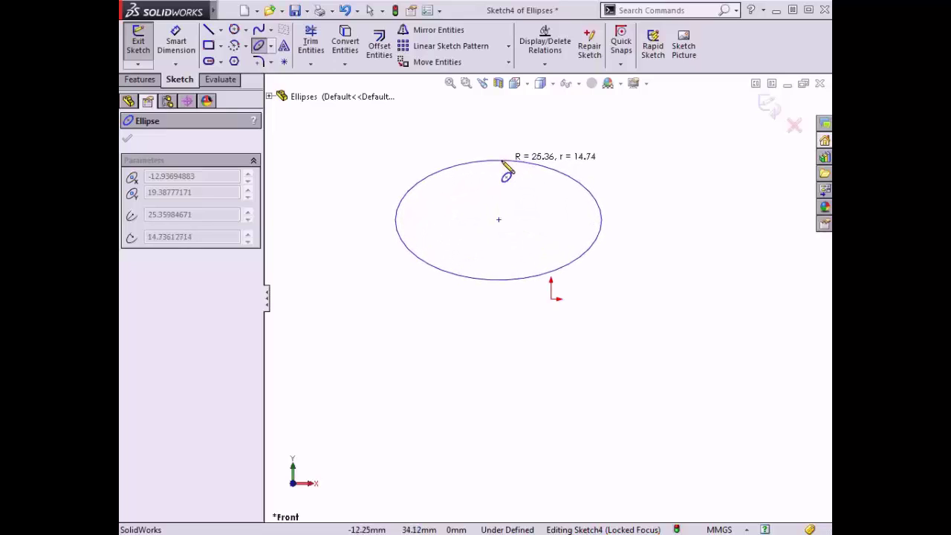
click(503, 161)
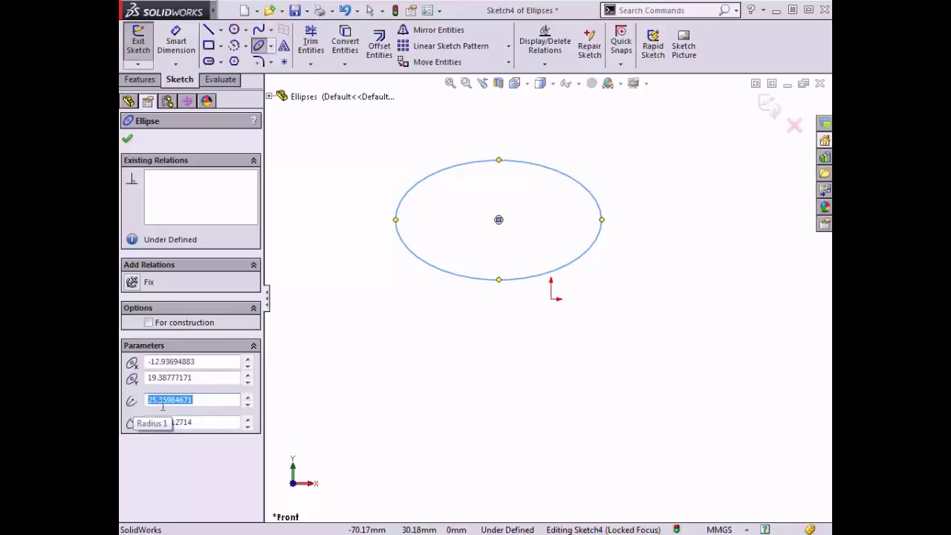
Set the full ellipse's Radius 1 to 25 and Radius 2 to 15, then confirm it.
drag(206, 399, 145, 402)
text(25)
key(Return)
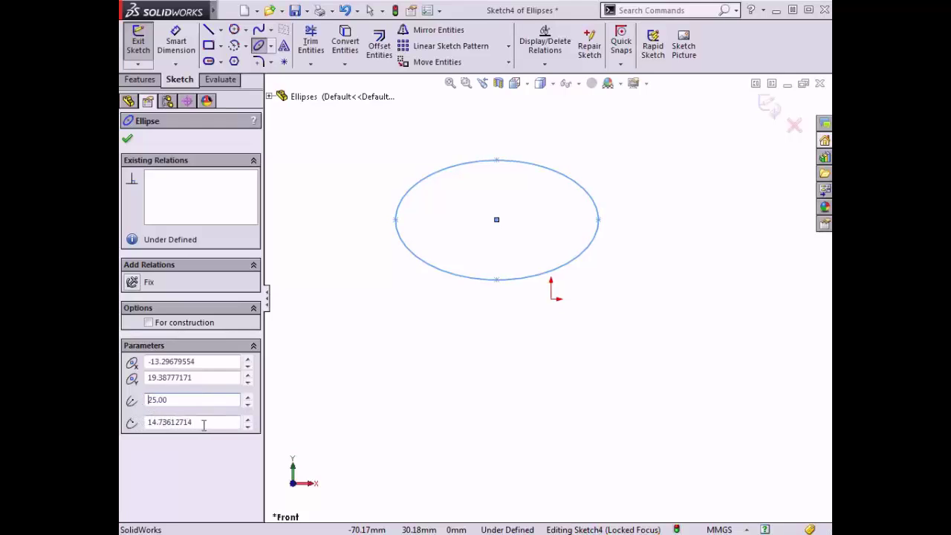
drag(204, 424, 146, 423)
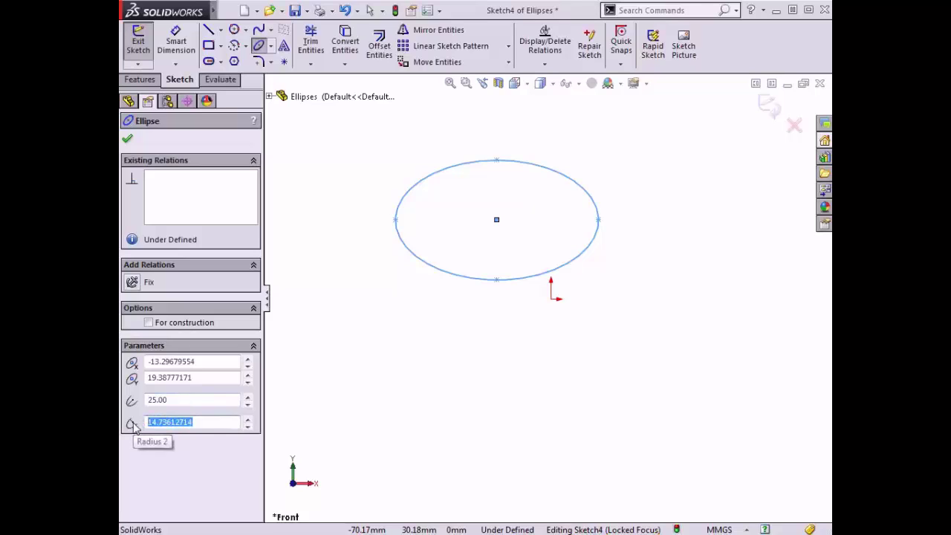
text(15)
key(Return)
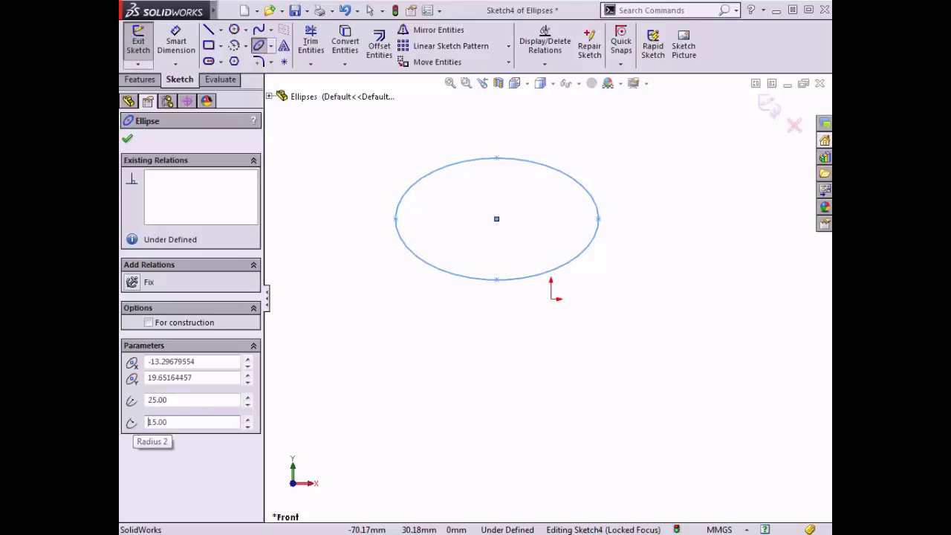
click(127, 140)
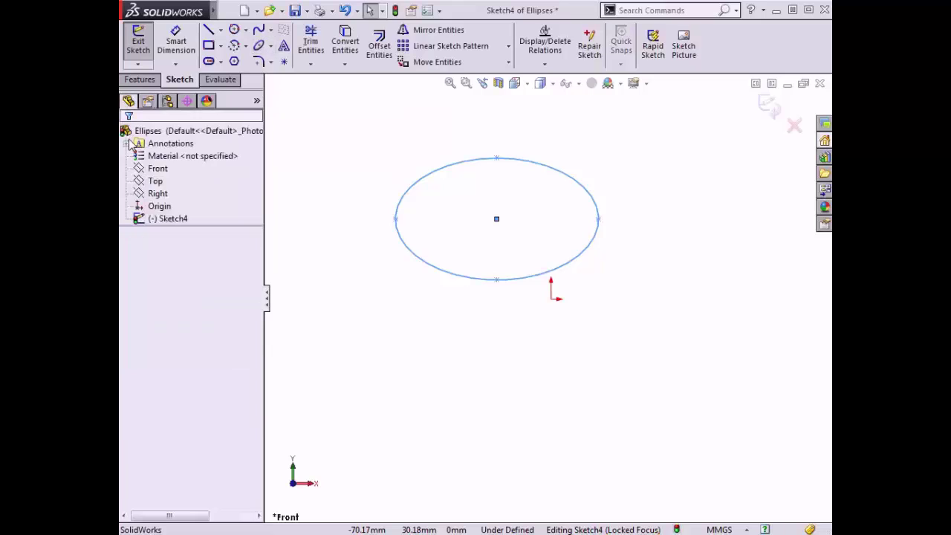
click(344, 271)
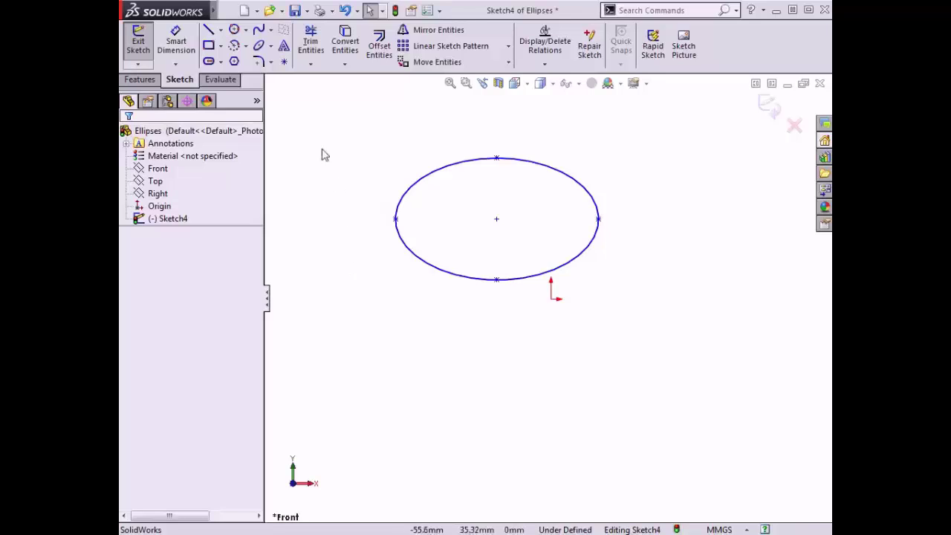
Draw a partial ellipse below the first, radius 25 by about 14.56, ending at its left side.
click(271, 46)
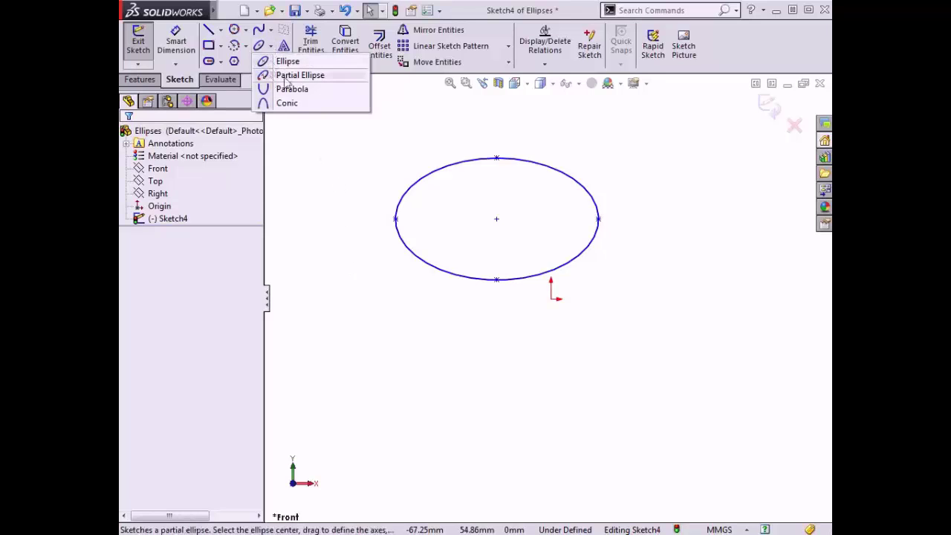
click(326, 77)
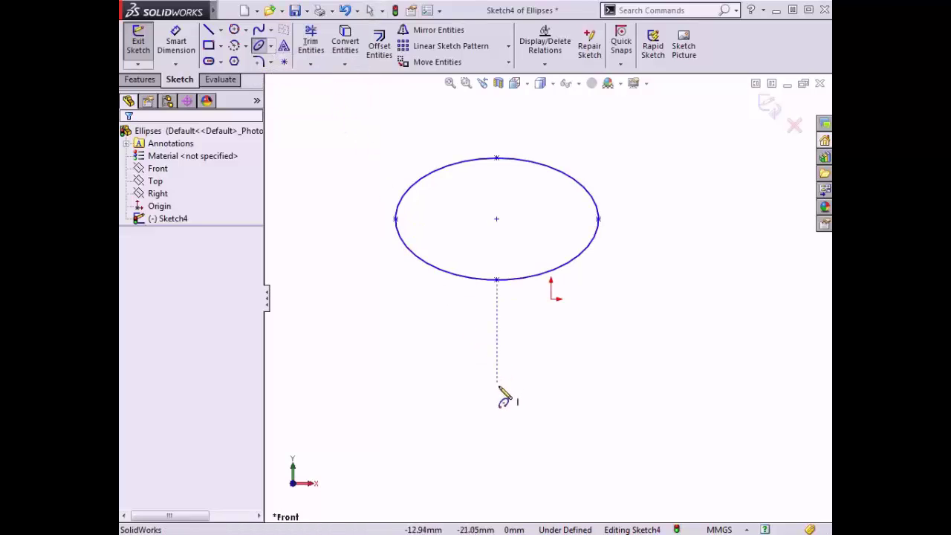
click(496, 406)
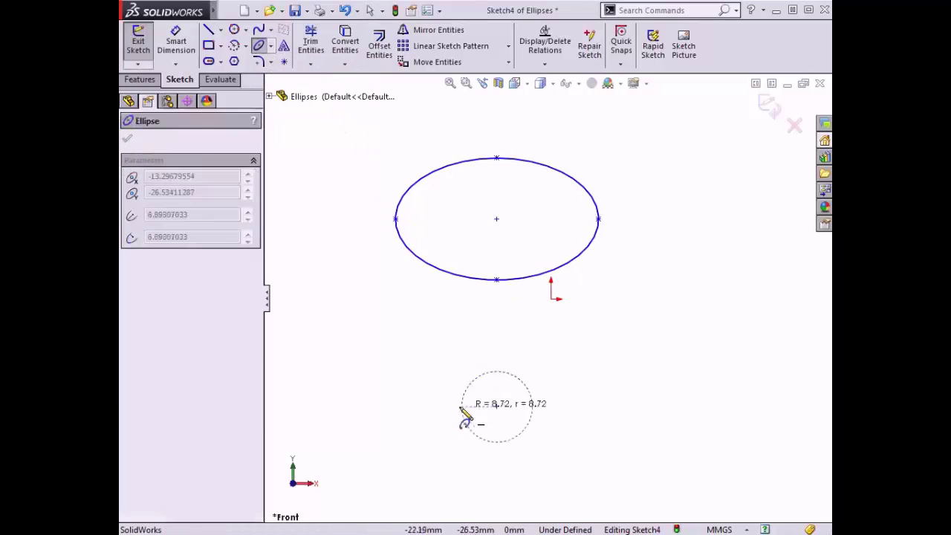
click(396, 406)
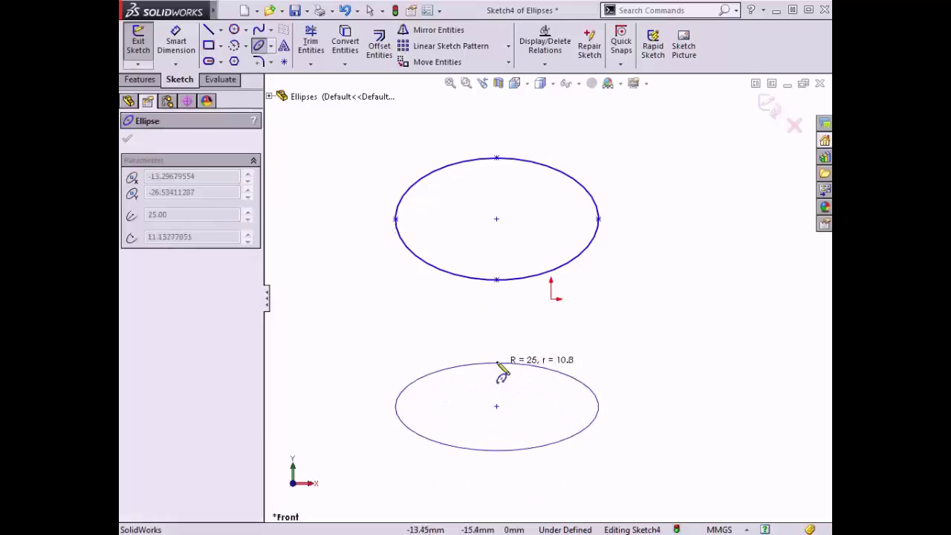
click(497, 348)
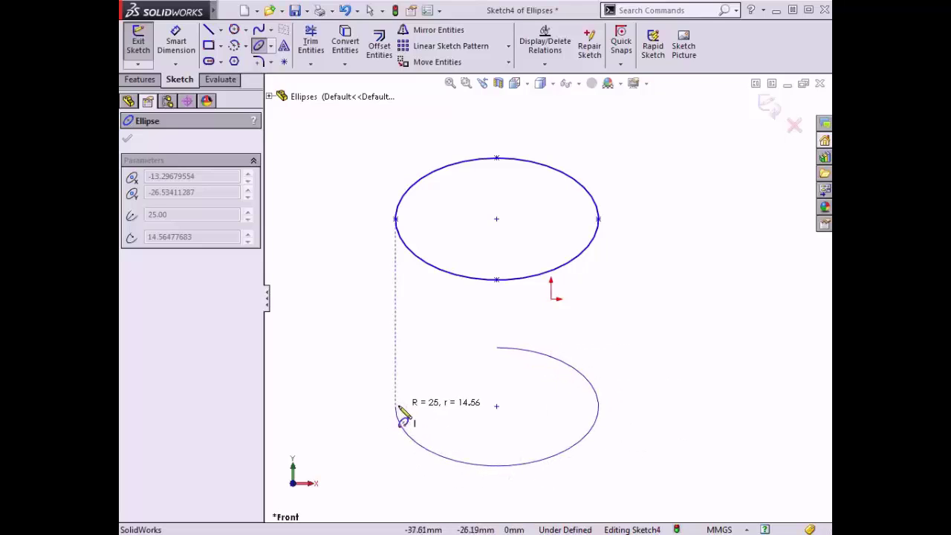
click(398, 408)
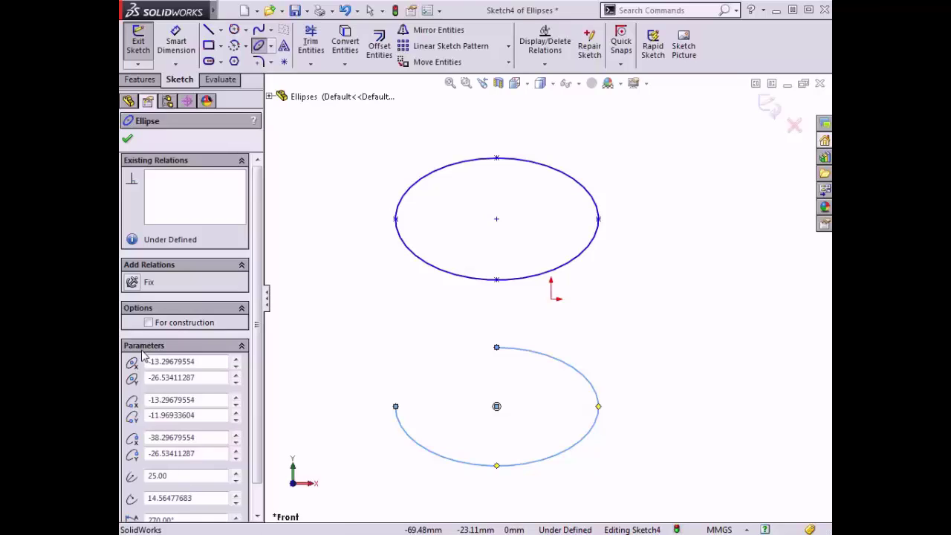
Keep the partial ellipse's major radius at 25, set minor radius 15 with a 270° arc, and confirm.
double_click(148, 476)
click(148, 476)
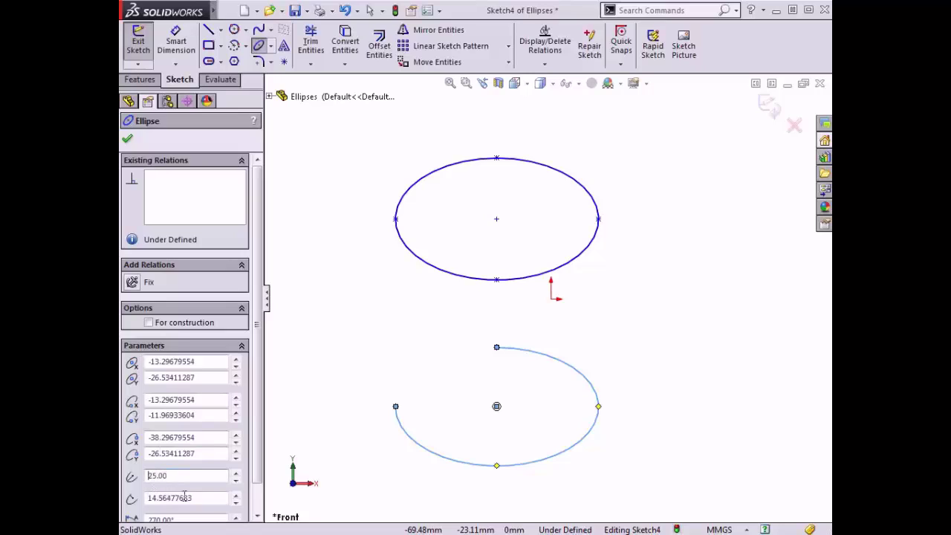
double_click(151, 498)
text(15)
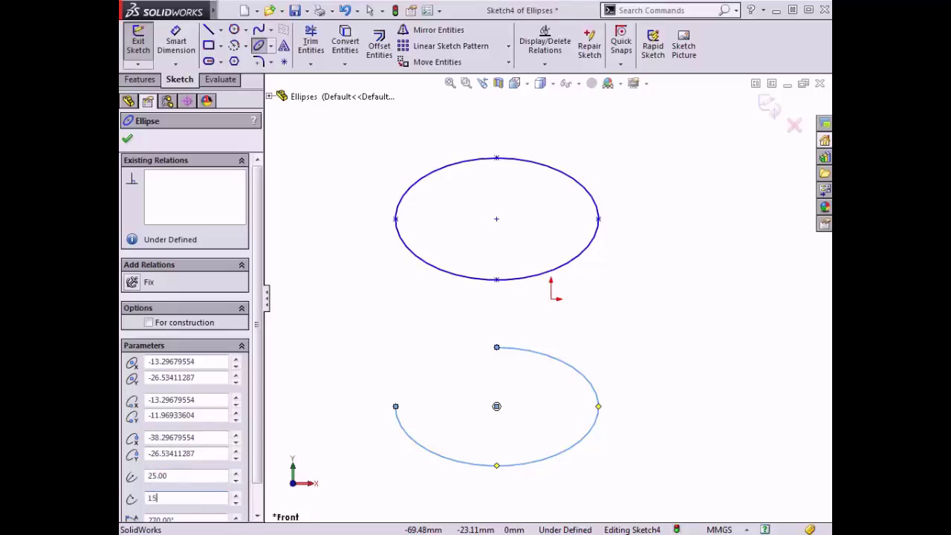
key(Return)
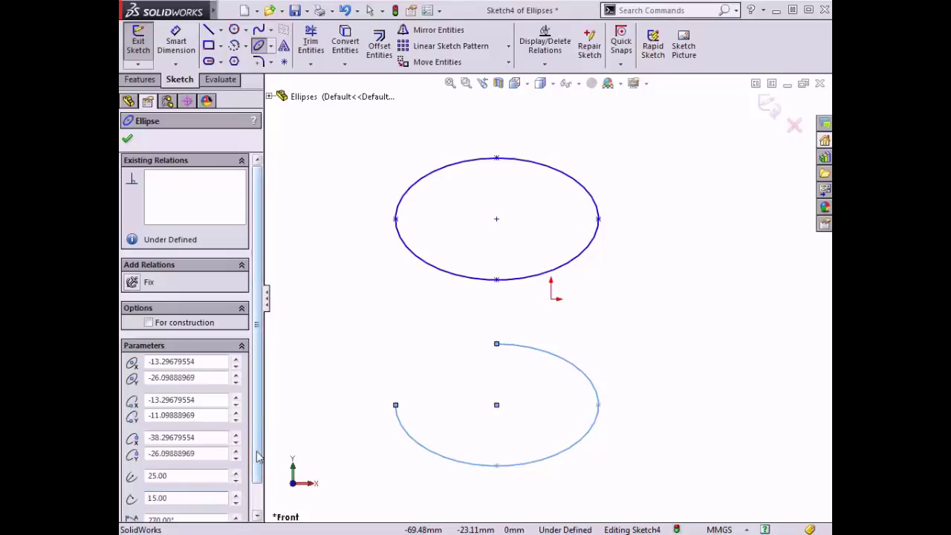
scroll(200, 484, down, 2)
double_click(181, 488)
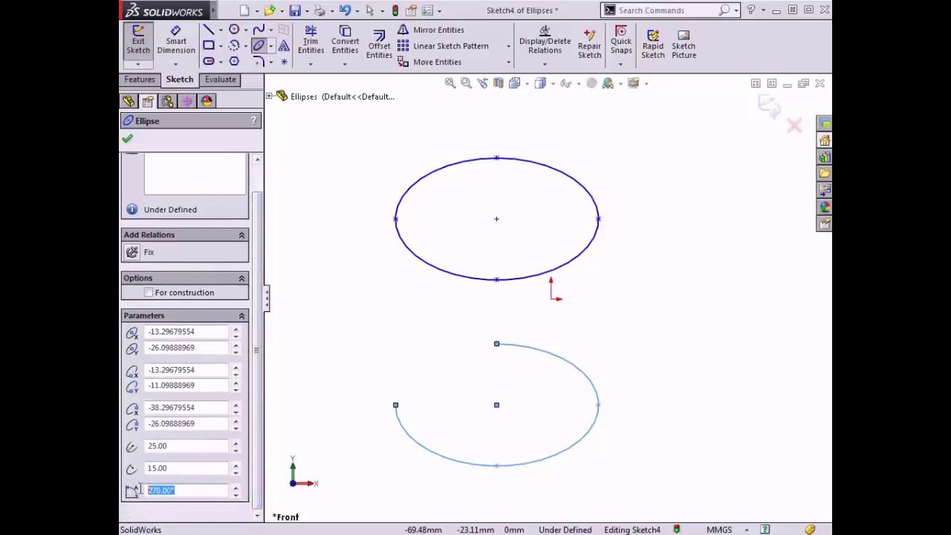
text(180)
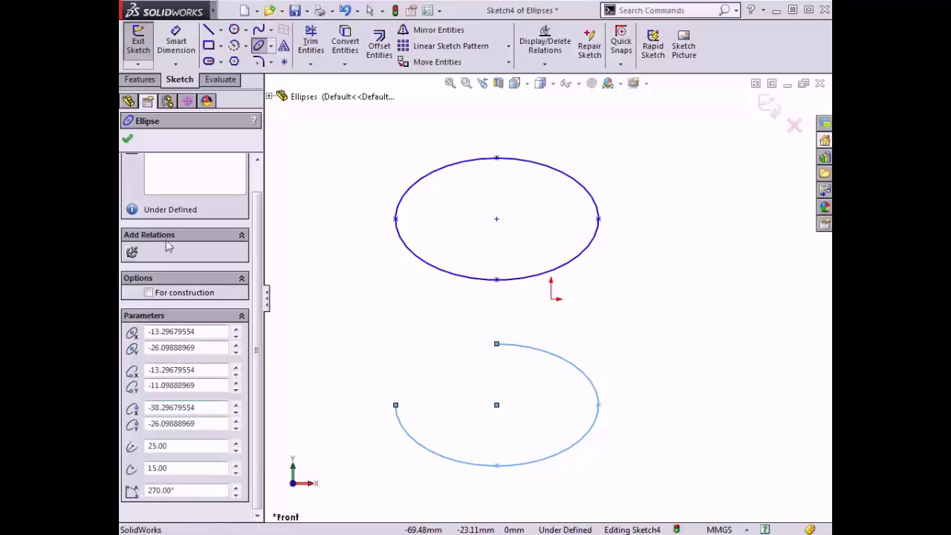
click(127, 139)
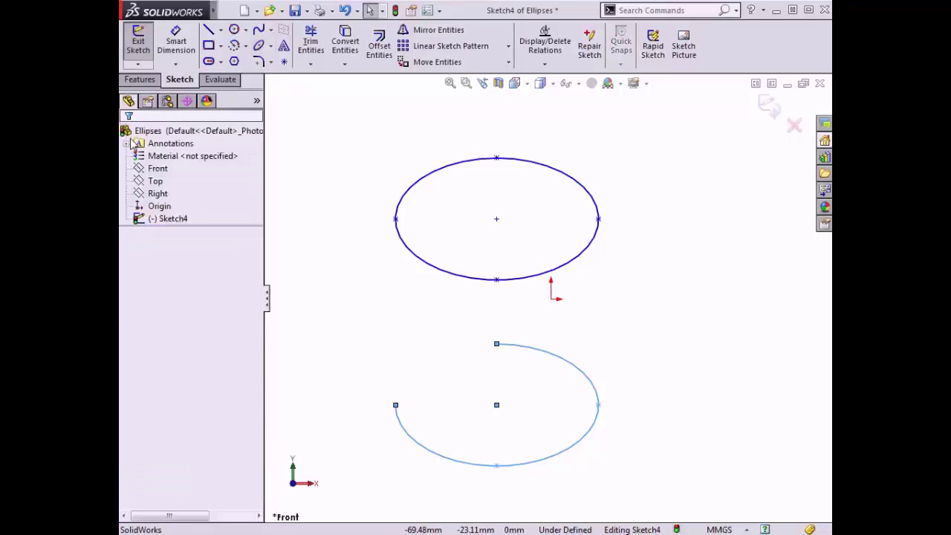
click(337, 324)
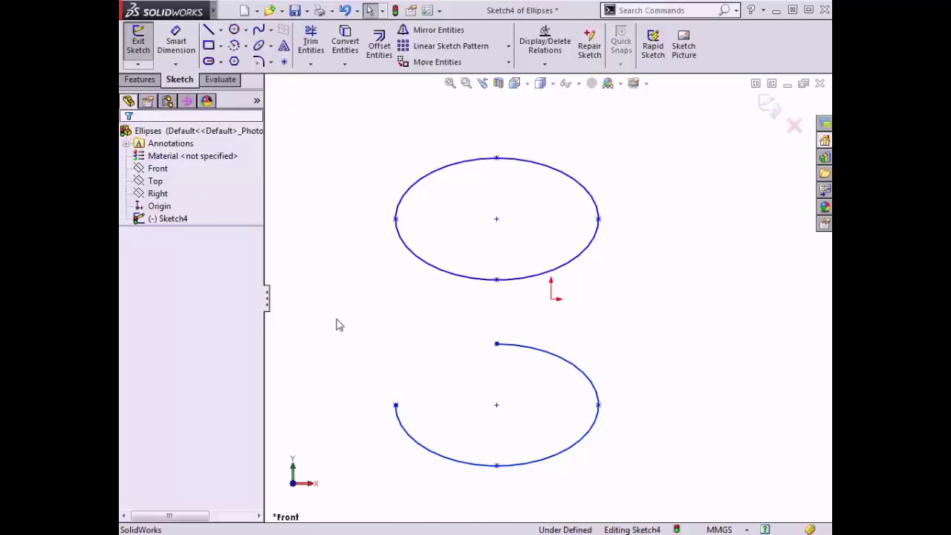
Stretch the full ellipse from its left point and tilt it from its top point.
click(396, 219)
drag(395, 220, 355, 223)
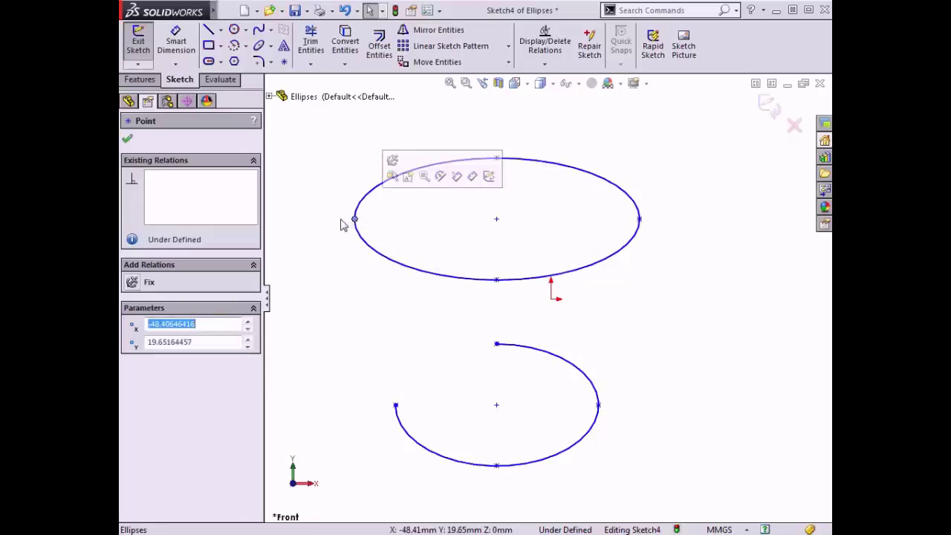
click(342, 220)
drag(496, 159, 502, 116)
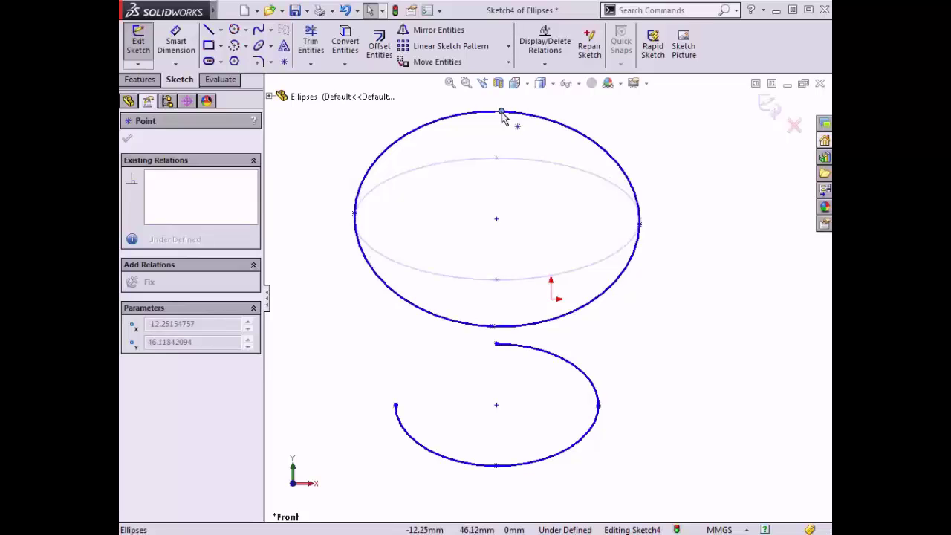
drag(502, 116, 497, 161)
click(456, 135)
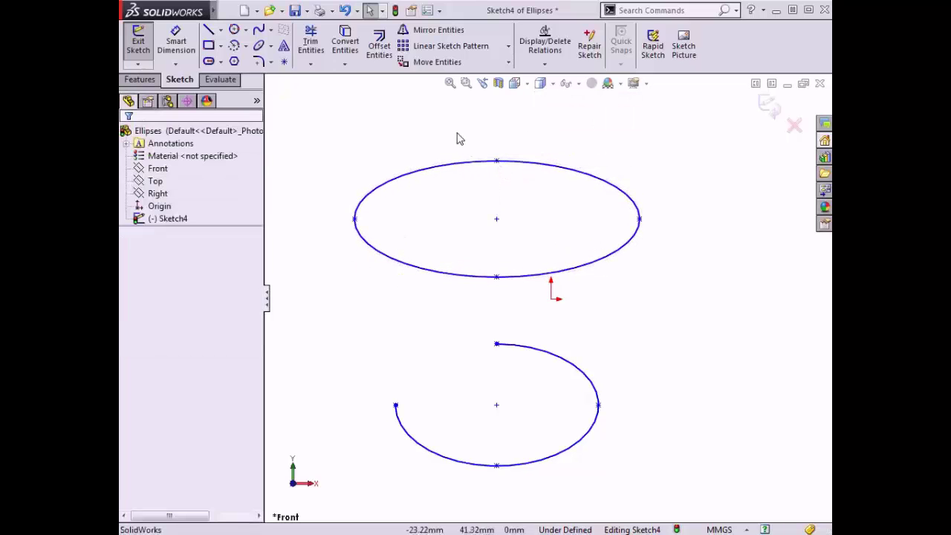
Drag the full ellipse by its centre and edge, shifting it slightly up and right.
click(497, 219)
drag(512, 275, 498, 222)
click(410, 153)
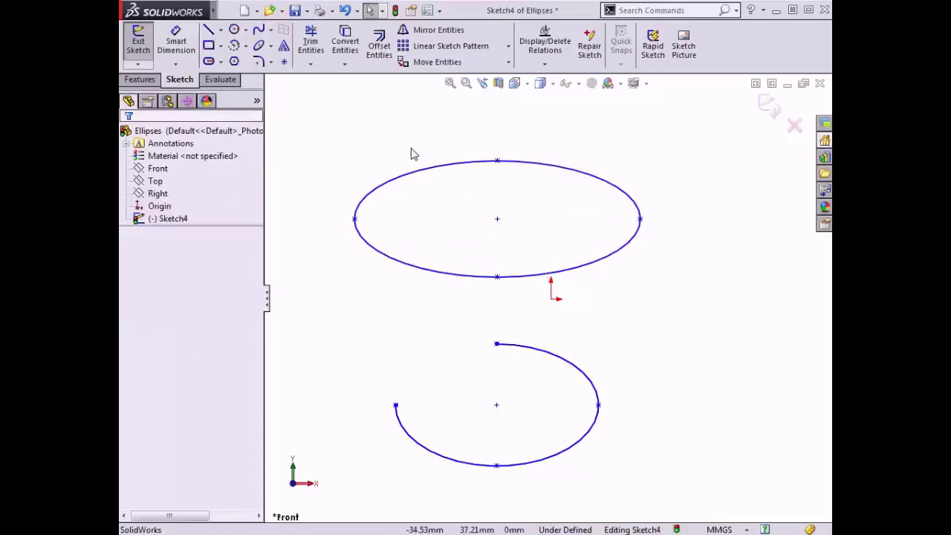
drag(418, 173, 447, 149)
click(340, 183)
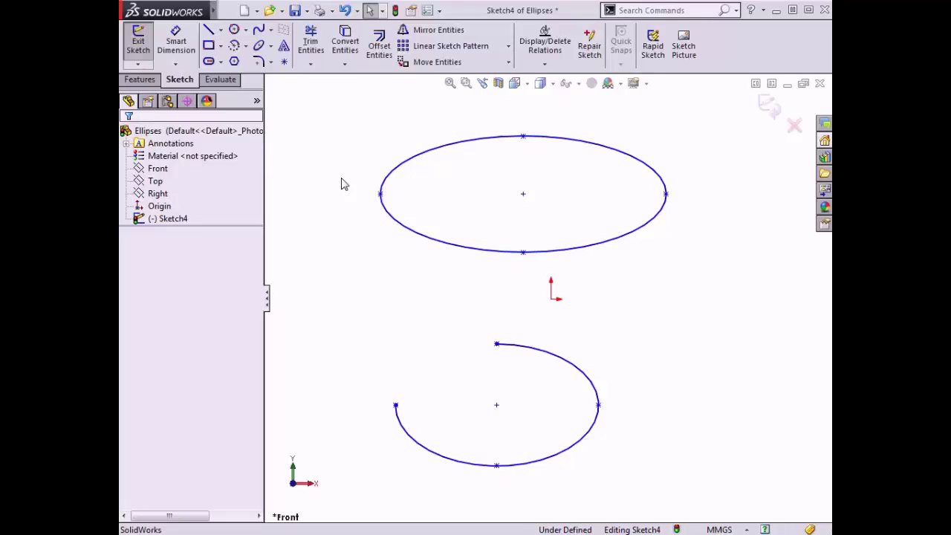
Drag the partial ellipse's end points and centre, moving its centre right to about (-8.81, -27.73).
mouse_move(599, 407)
mouse_down()
mouse_move(675, 412)
mouse_move(622, 415)
mouse_move(629, 424)
mouse_move(614, 406)
mouse_up()
mouse_move(497, 339)
mouse_down()
mouse_move(500, 287)
mouse_move(503, 349)
mouse_move(497, 344)
mouse_up()
click(463, 351)
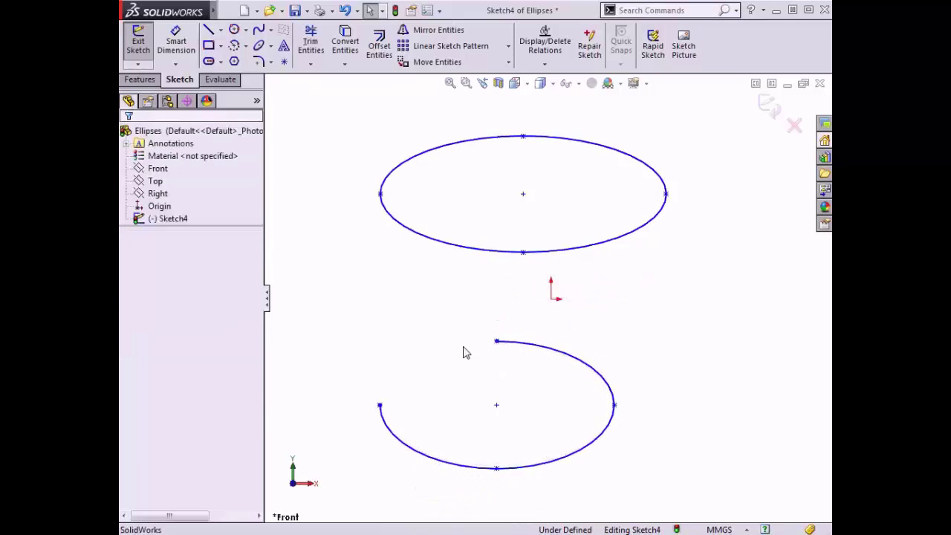
mouse_move(615, 407)
mouse_down()
mouse_move(613, 473)
mouse_move(621, 375)
mouse_move(616, 408)
mouse_up()
click(645, 412)
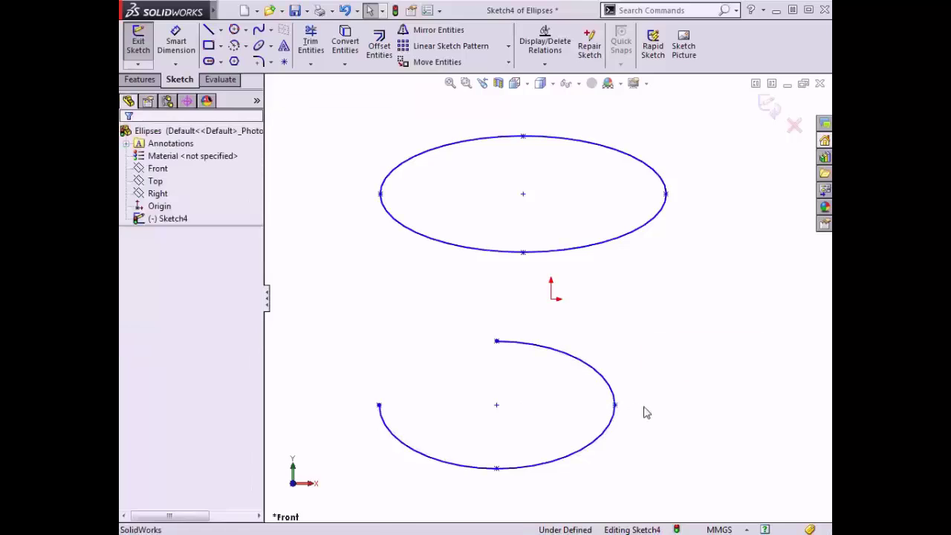
click(497, 408)
mouse_move(502, 407)
mouse_down()
mouse_move(557, 410)
mouse_move(605, 367)
mouse_move(560, 377)
mouse_move(517, 413)
mouse_up()
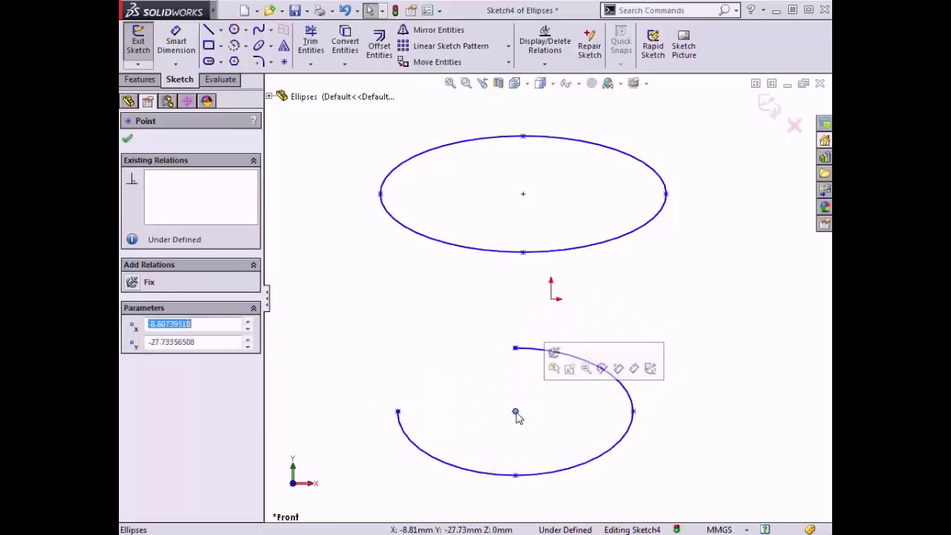
key(Escape)
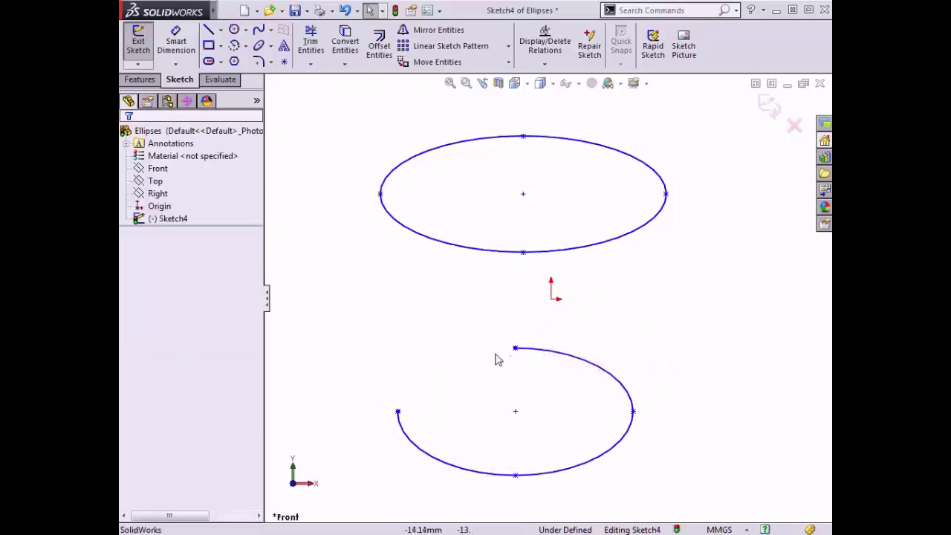